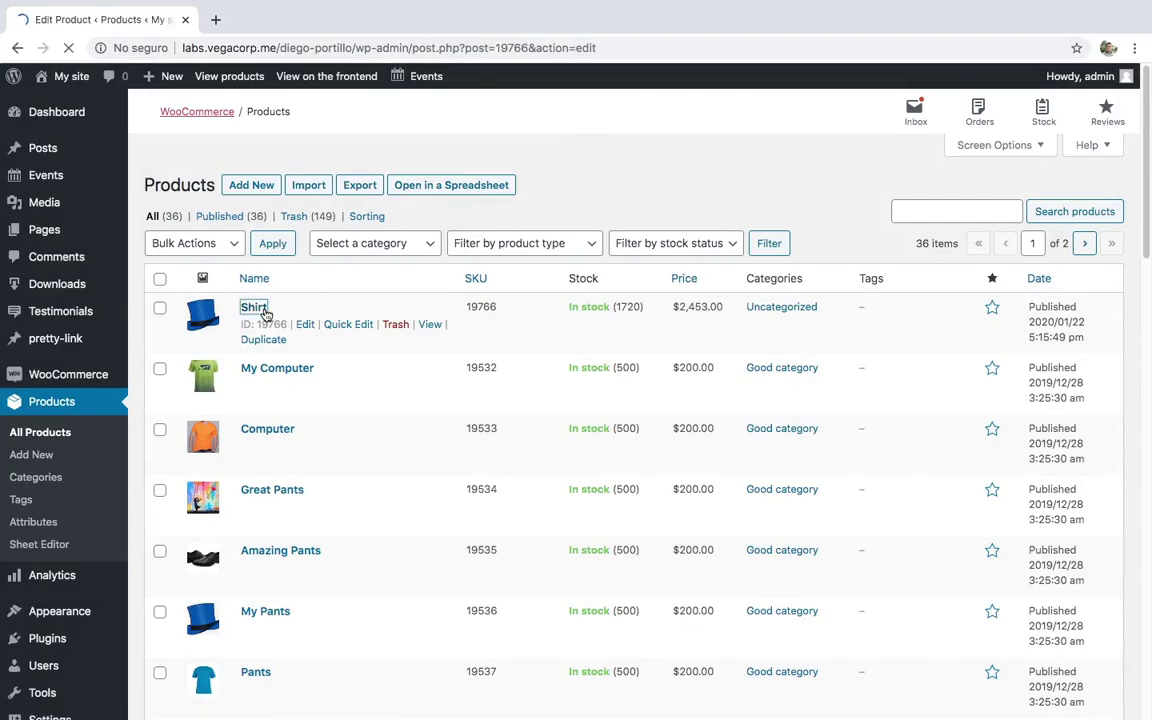
Step: Look up the Shirt product's SKU, 19766, on the Inventory tab
scroll(430, 390, "down", 10)
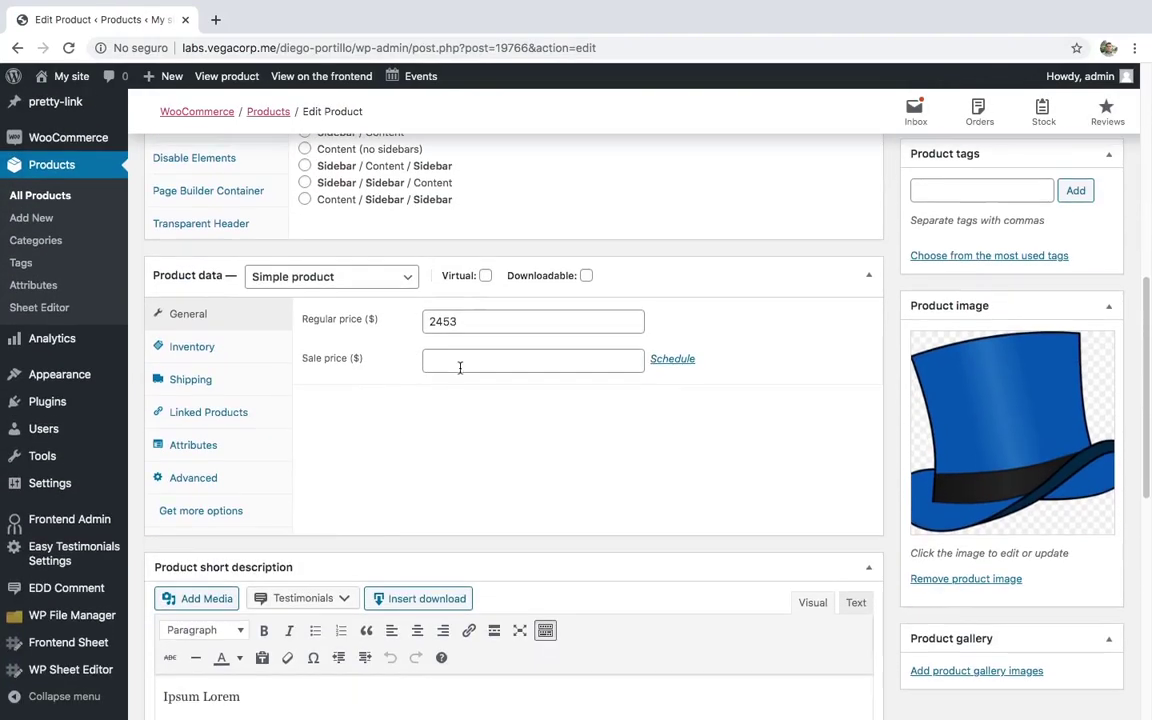
left_click(229, 349)
double_click(464, 318)
Step: Change the Shirt permalink slug to shirt-19766 and update the product
left_click(485, 257)
type("-")
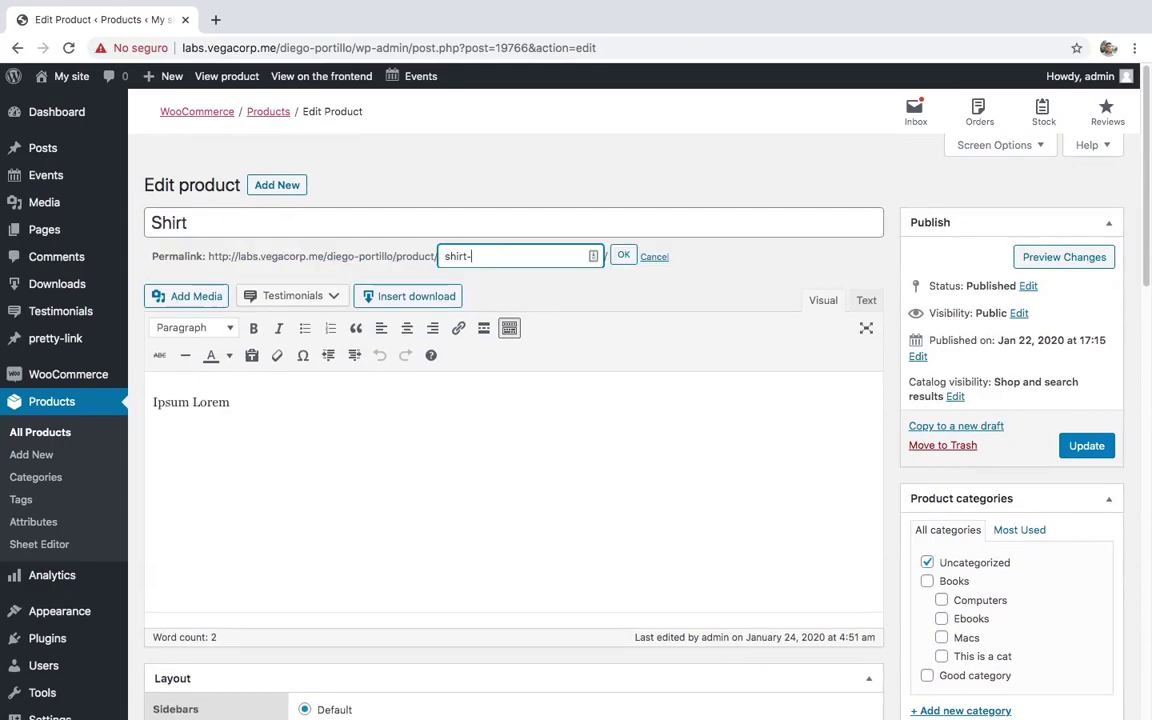
type("19766")
left_click(621, 257)
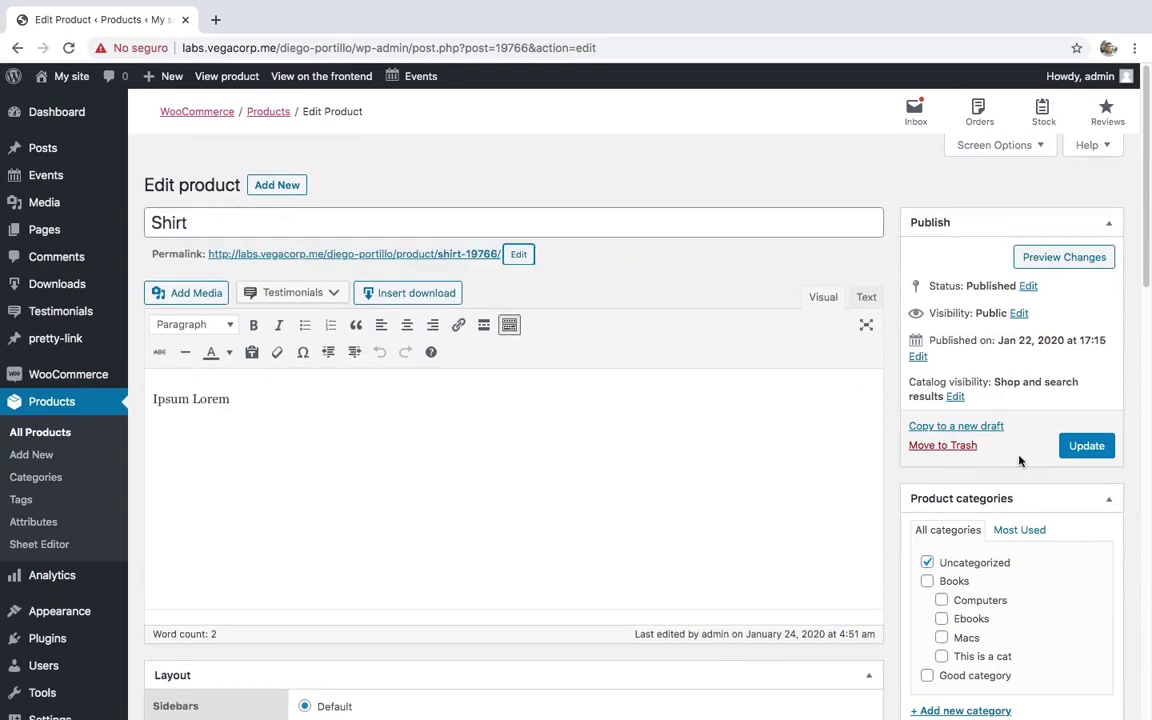
left_click(1088, 449)
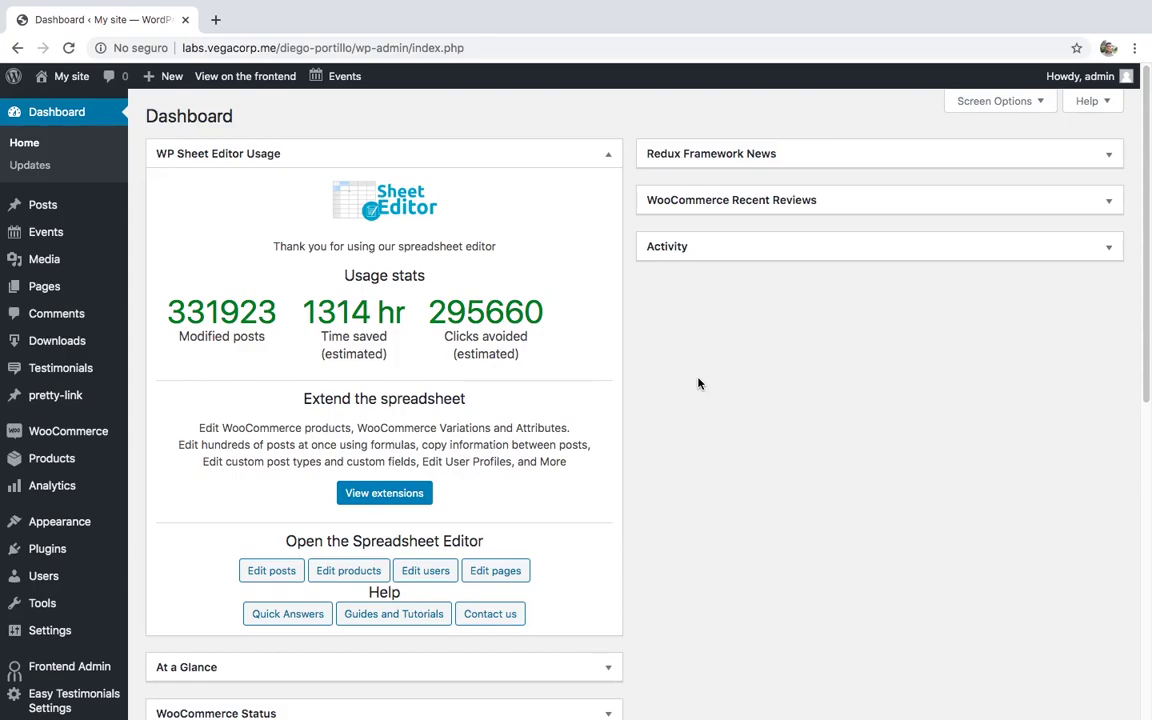
Step: Launch the products spreadsheet from the Sheet Editor dashboard widget
left_click(367, 573)
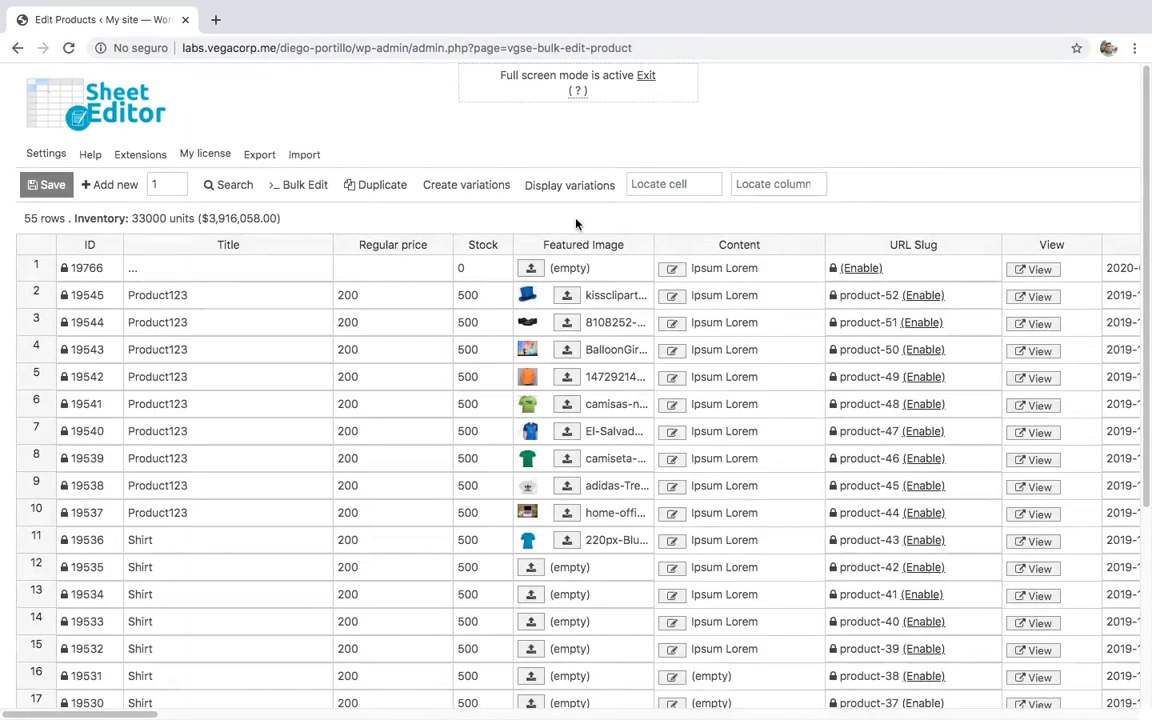
Step: Set up a bulk edit of the URL Slug field on all rows in the search
left_click(296, 185)
left_click(512, 247)
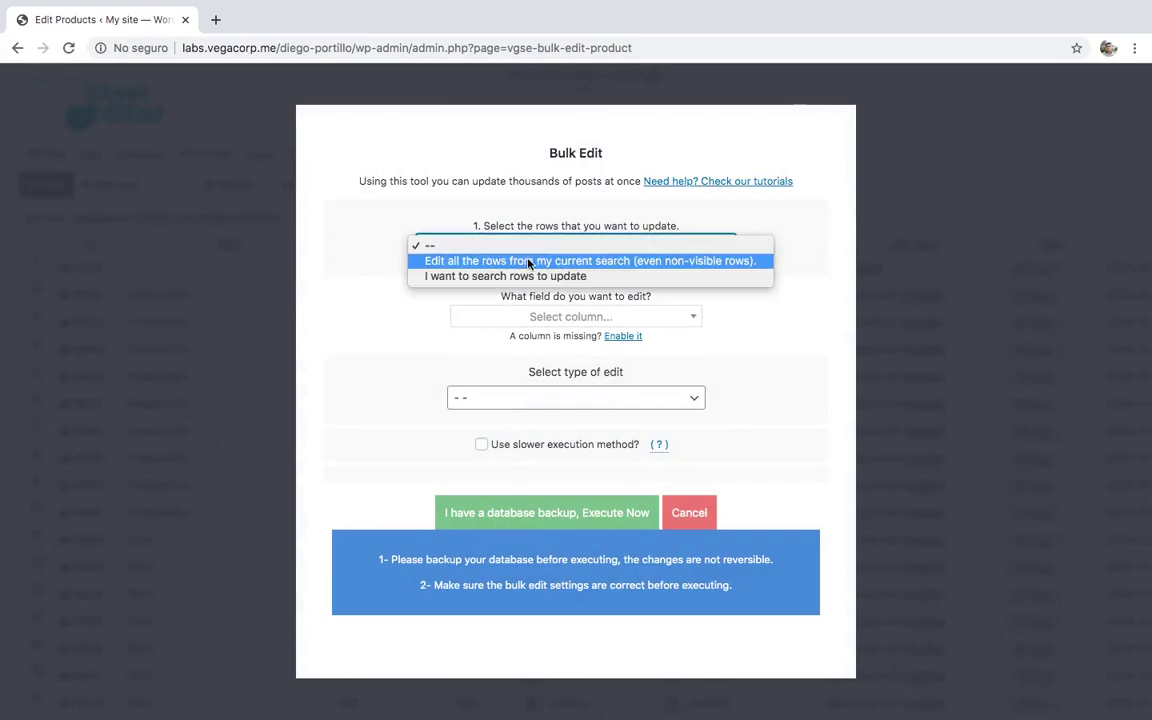
left_click(535, 260)
left_click(555, 318)
type("s")
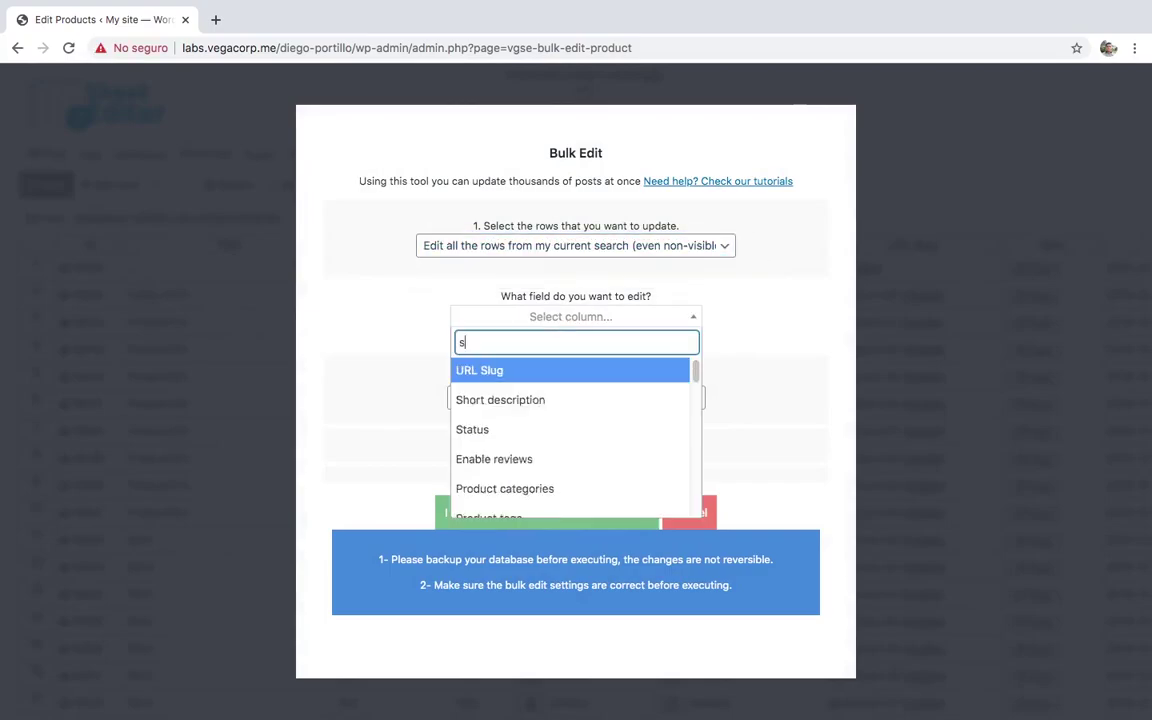
type("lug")
left_click(586, 372)
Step: Copy each product's SKU column into its URL slug and execute the bulk edit
left_click(550, 397)
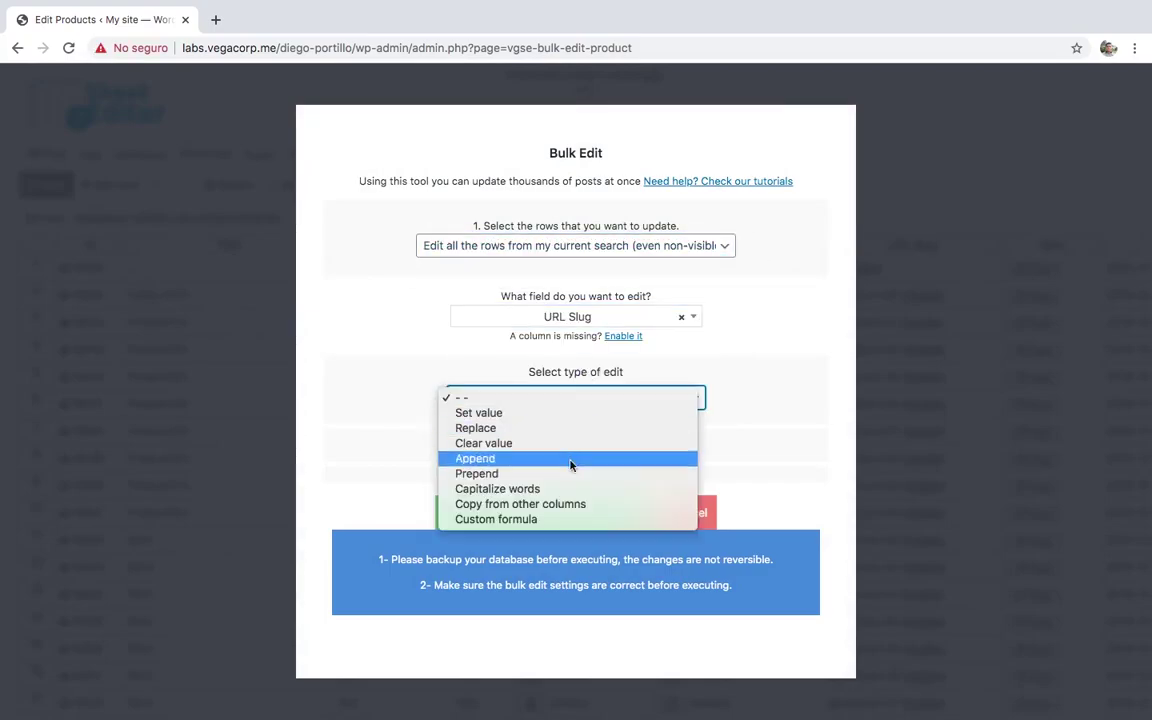
left_click(563, 511)
left_click(576, 443)
type("s")
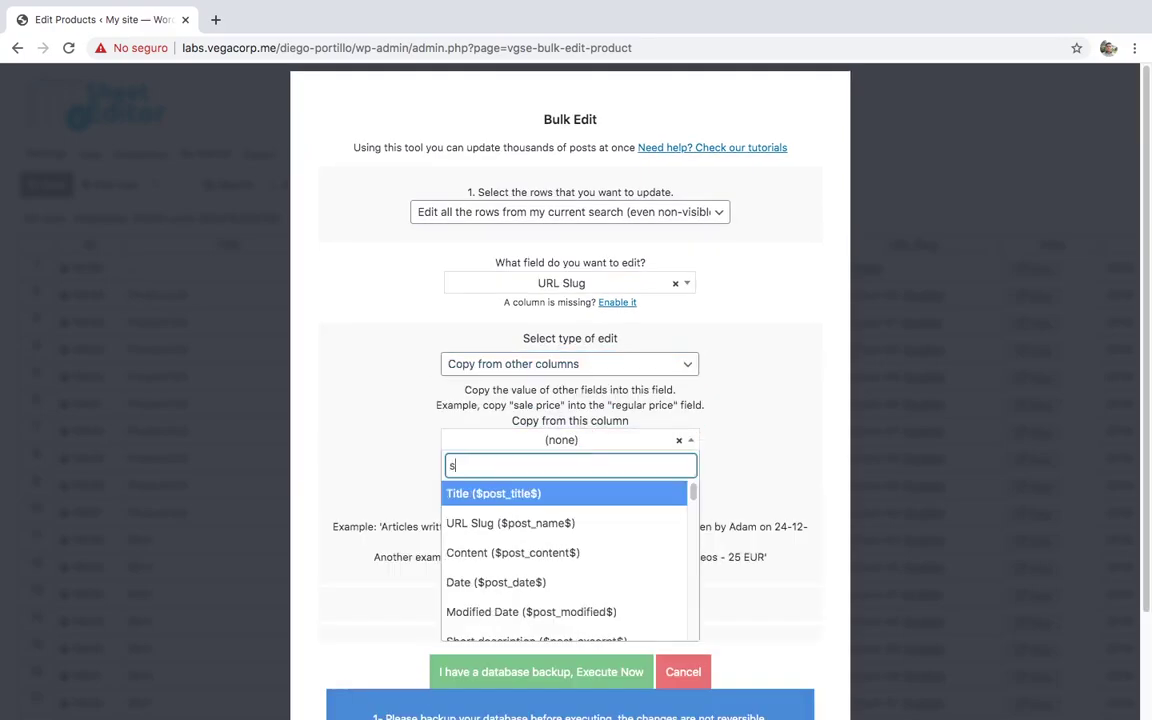
type("k")
left_click(540, 493)
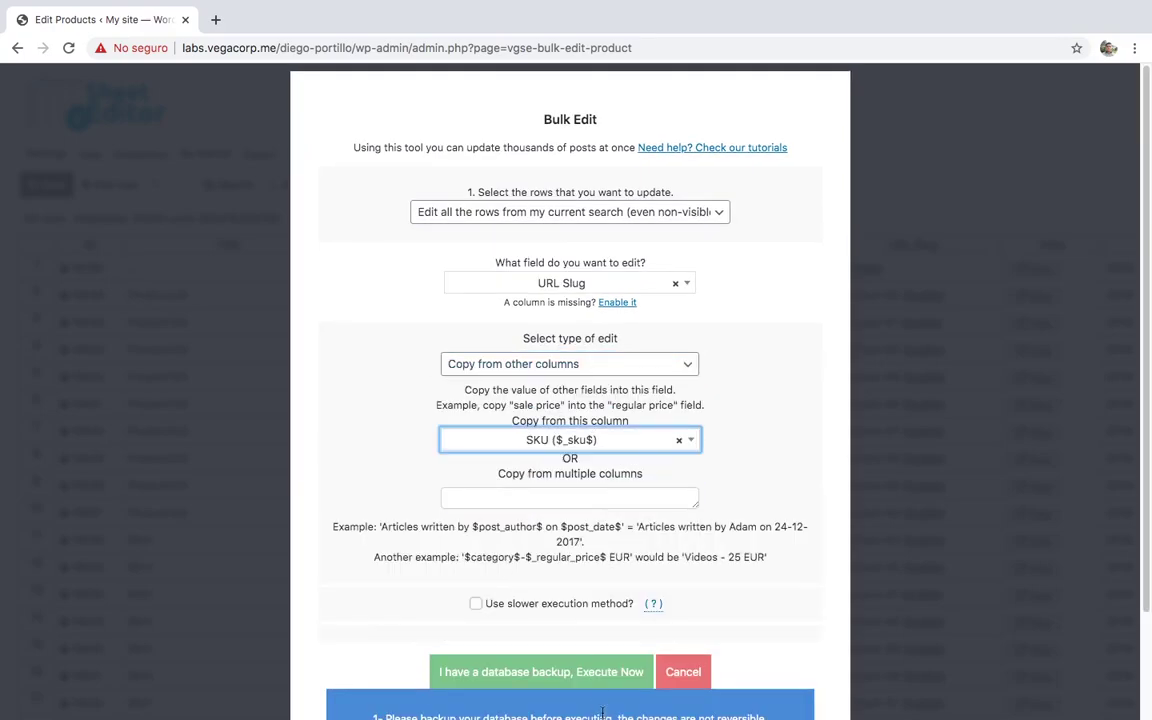
left_click(594, 670)
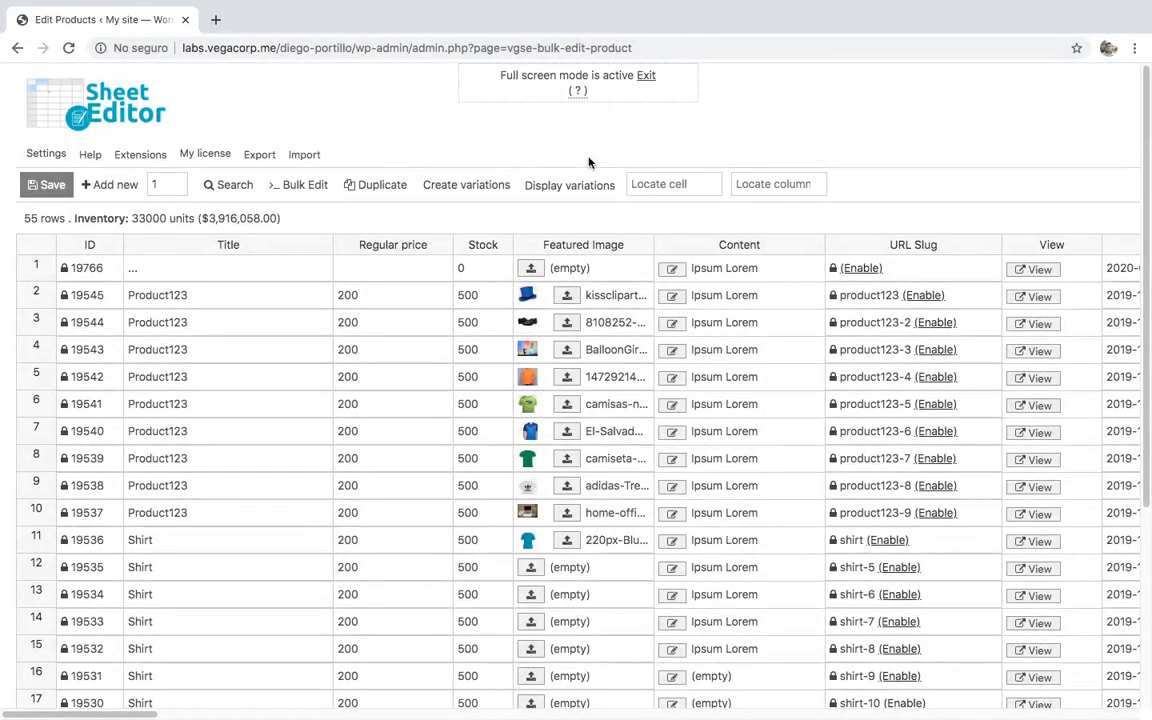
Step: Set up a new bulk edit of URL Slug for all rows in the search
left_click(302, 187)
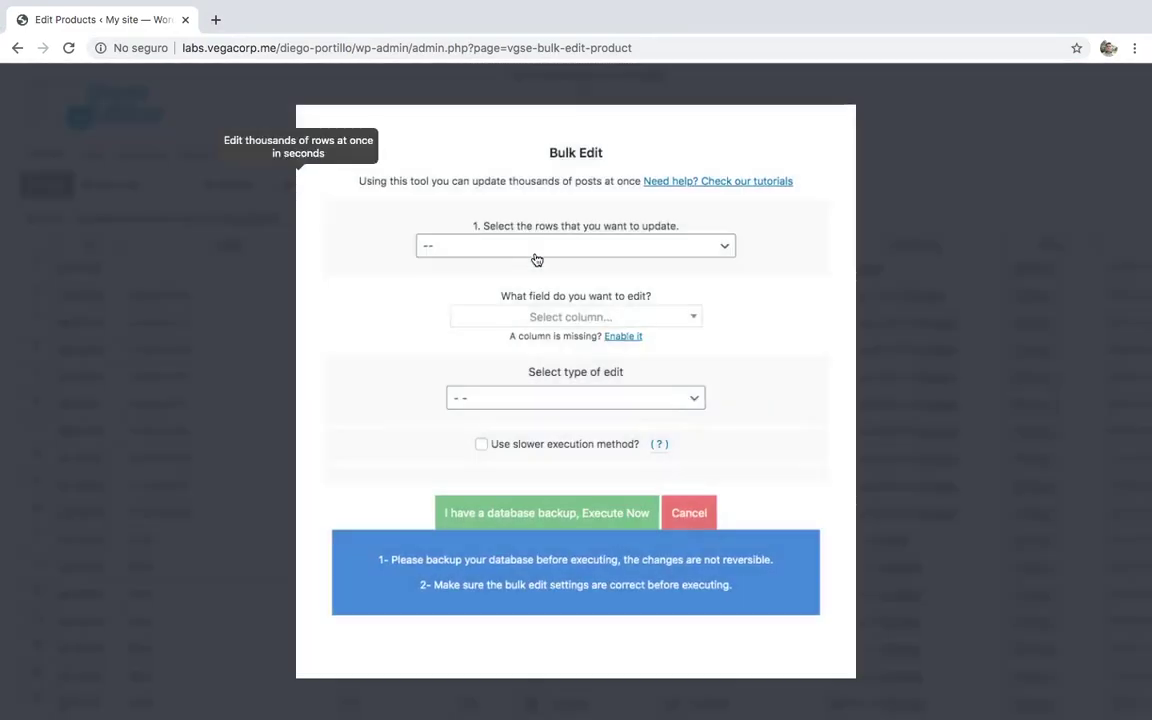
left_click(535, 246)
left_click(541, 262)
left_click(571, 317)
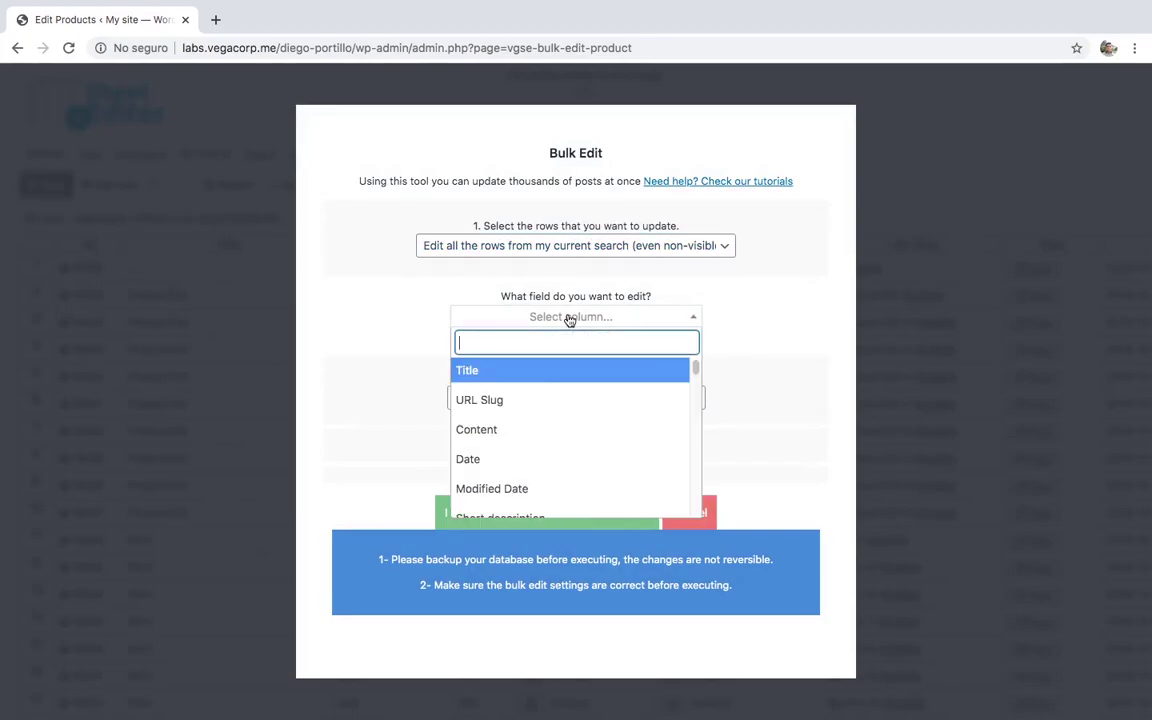
left_click(553, 401)
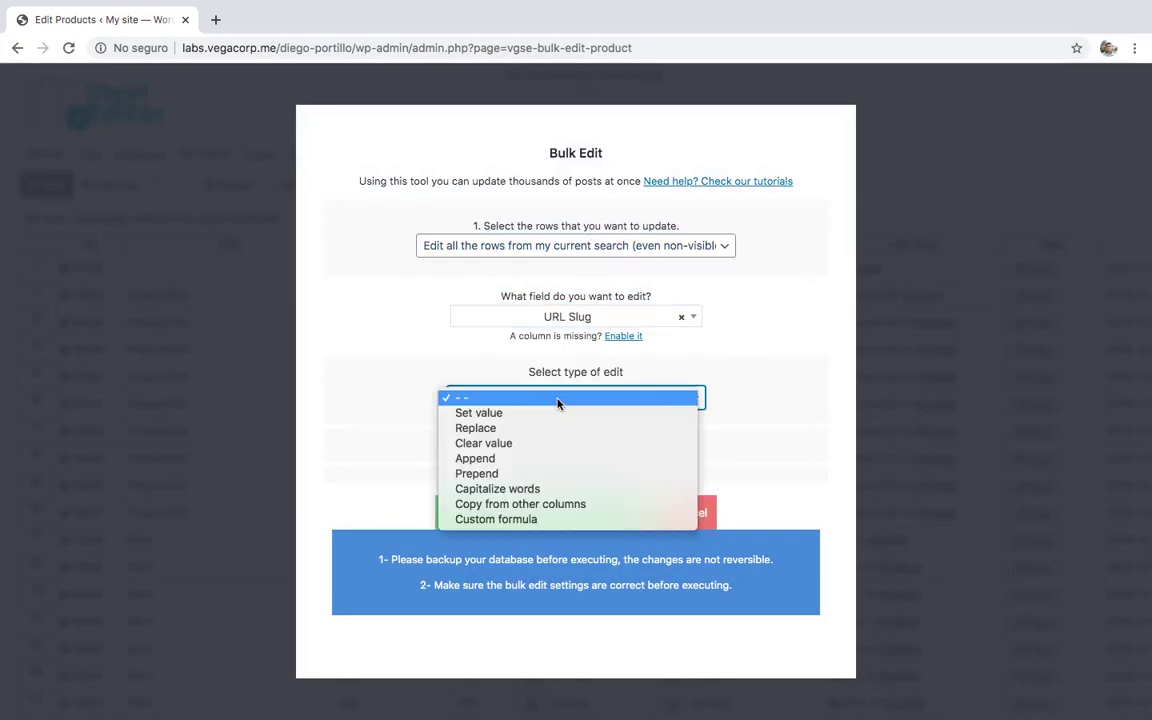
Step: Copy each product's Title column into its URL slug and execute the edit
left_click(560, 504)
left_click(588, 442)
type("titl")
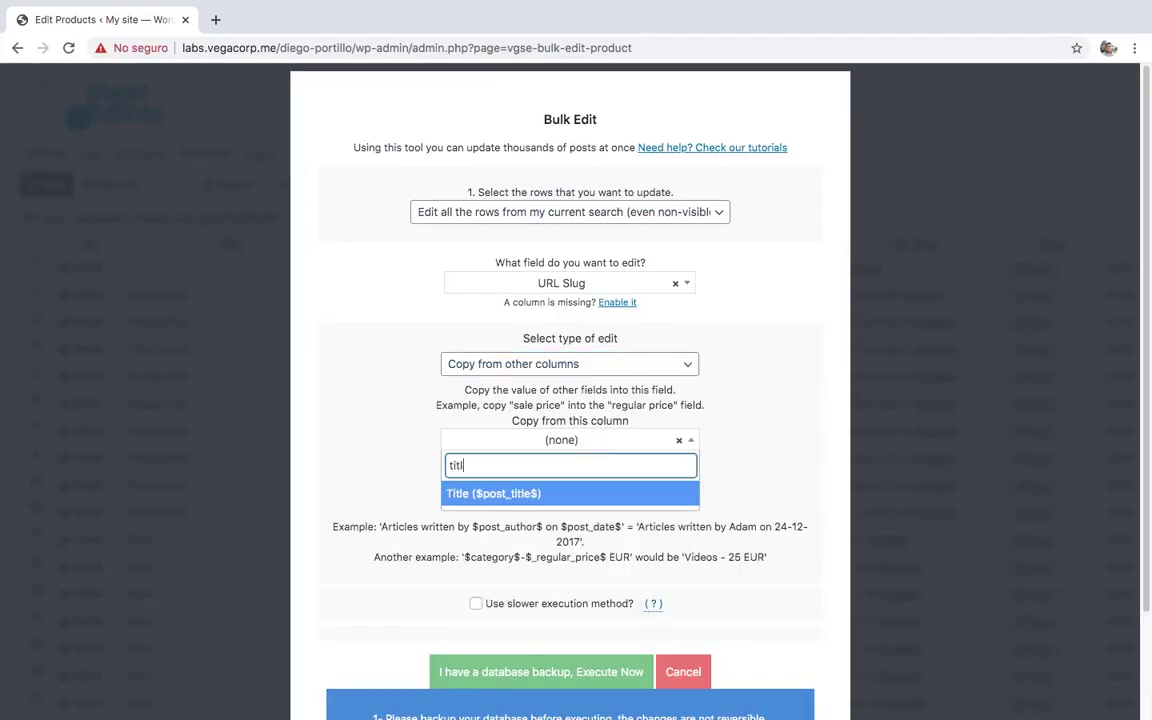
type("e")
left_click(566, 493)
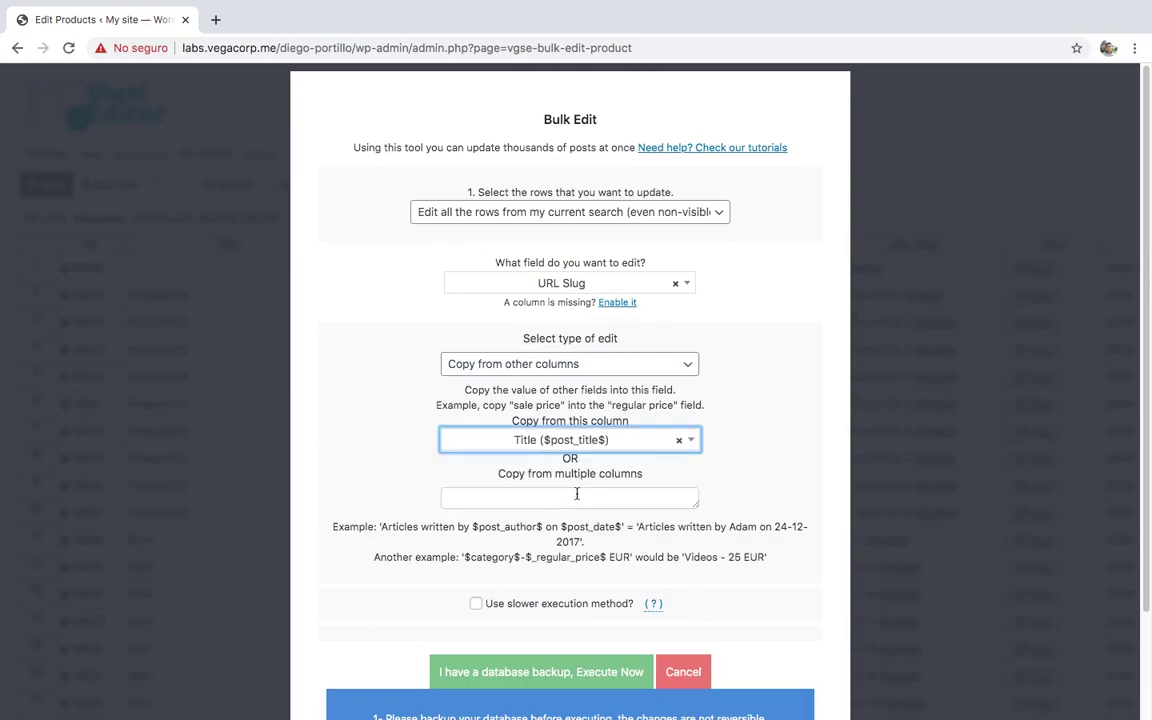
left_click(594, 672)
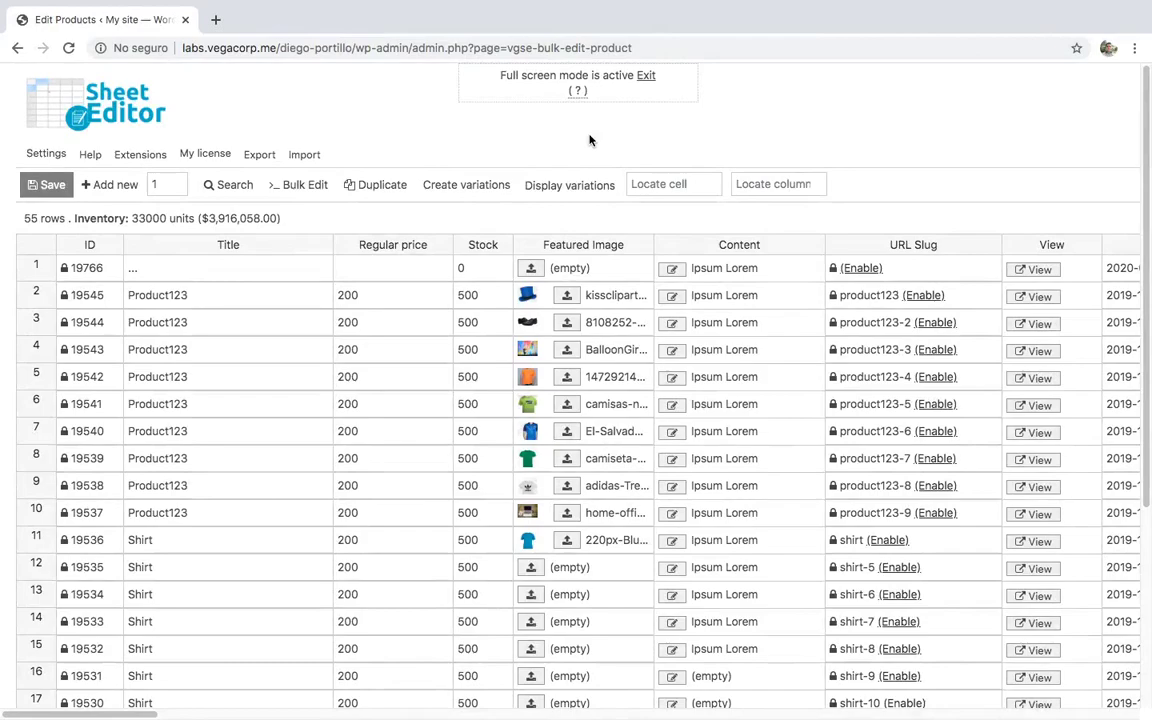
Step: Set up a third bulk edit of URL Slug covering all rows in the search
left_click(308, 194)
left_click(548, 249)
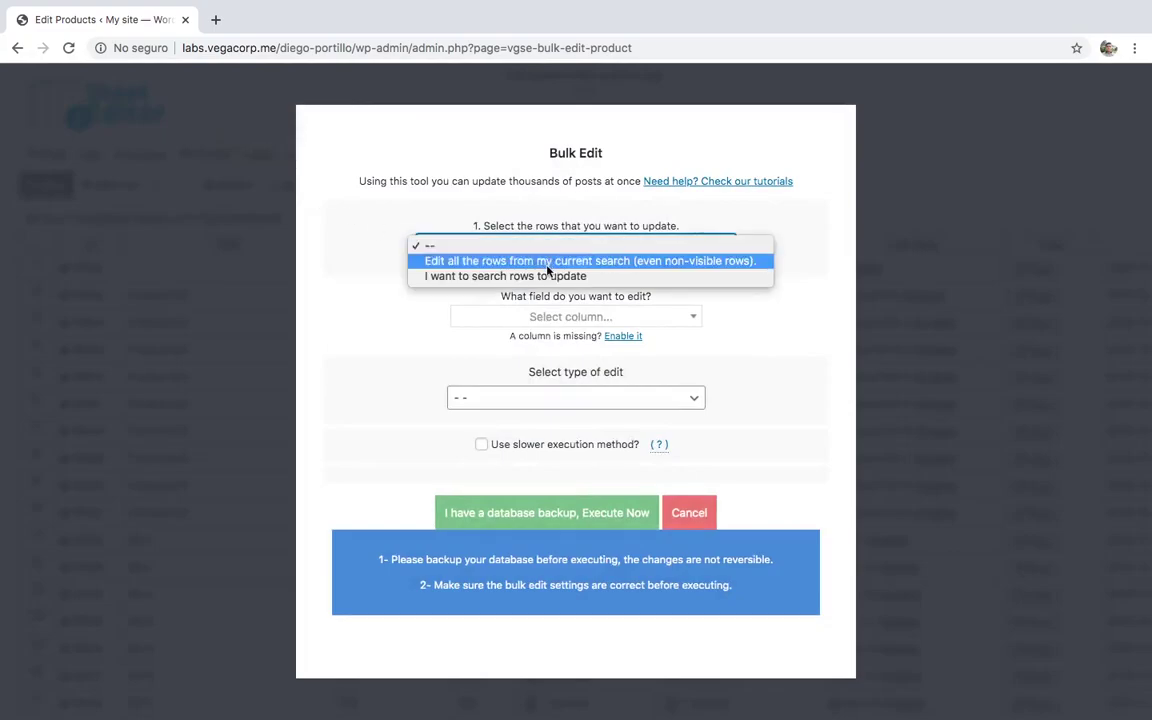
left_click(552, 262)
left_click(568, 318)
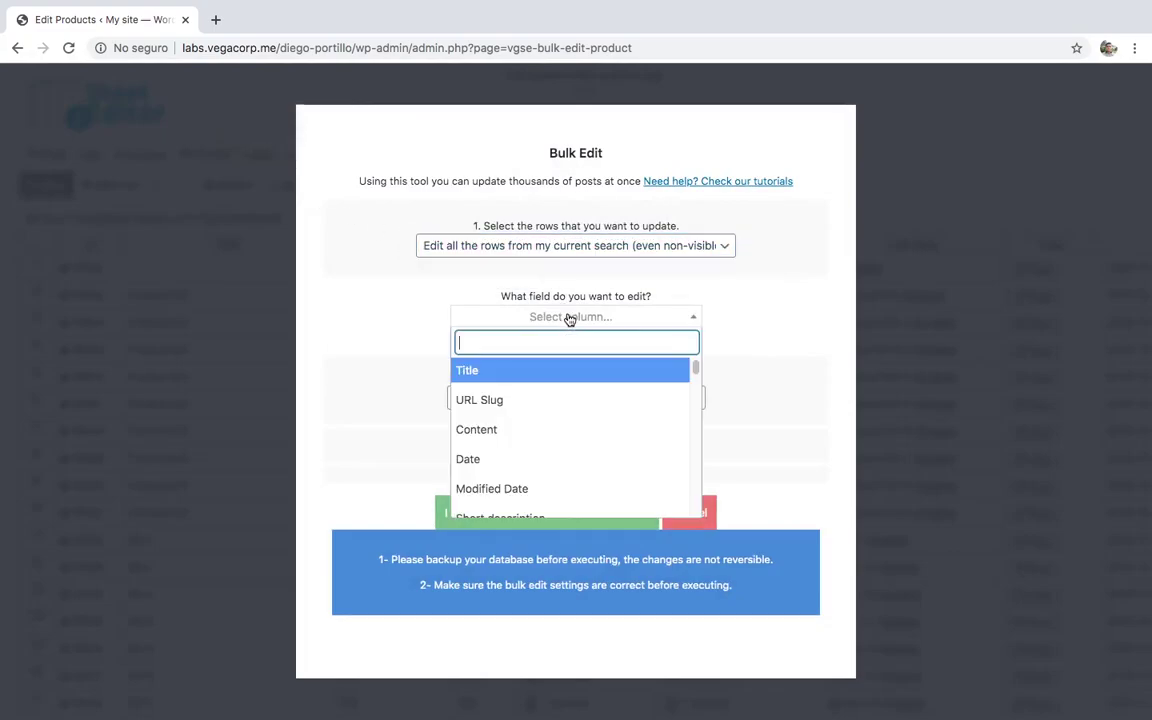
left_click(553, 399)
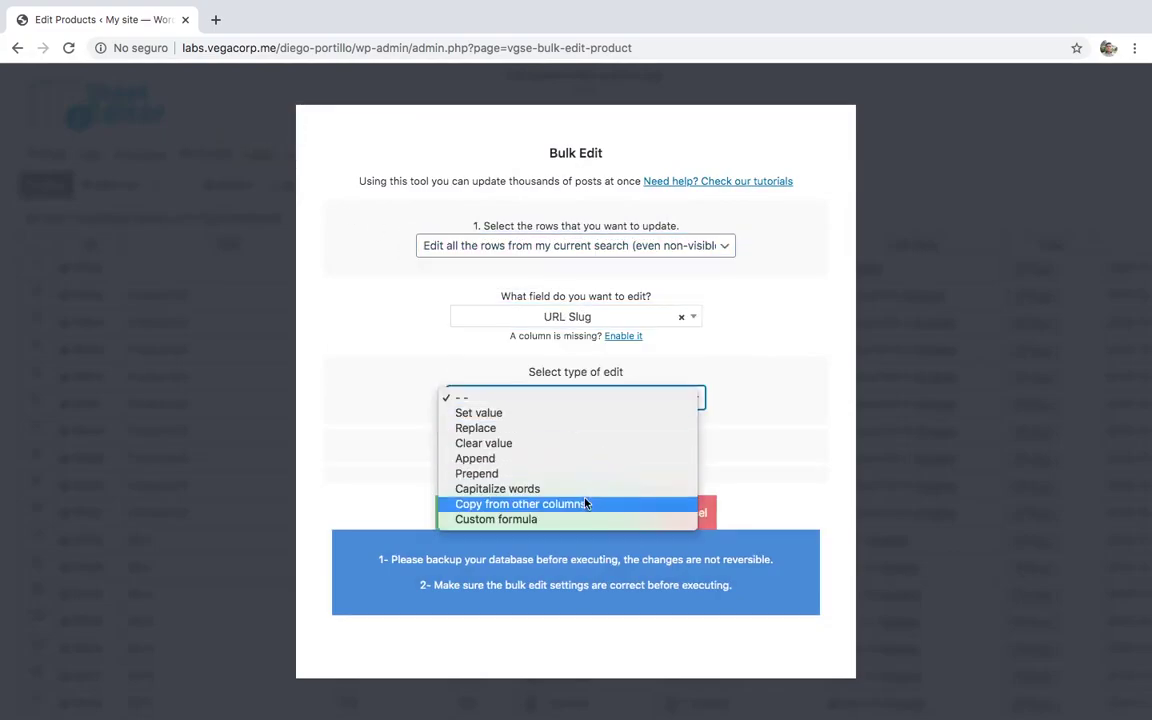
Step: Build slugs from the combination $post_title$-$_sku$ and execute the bulk edit
left_click(584, 489)
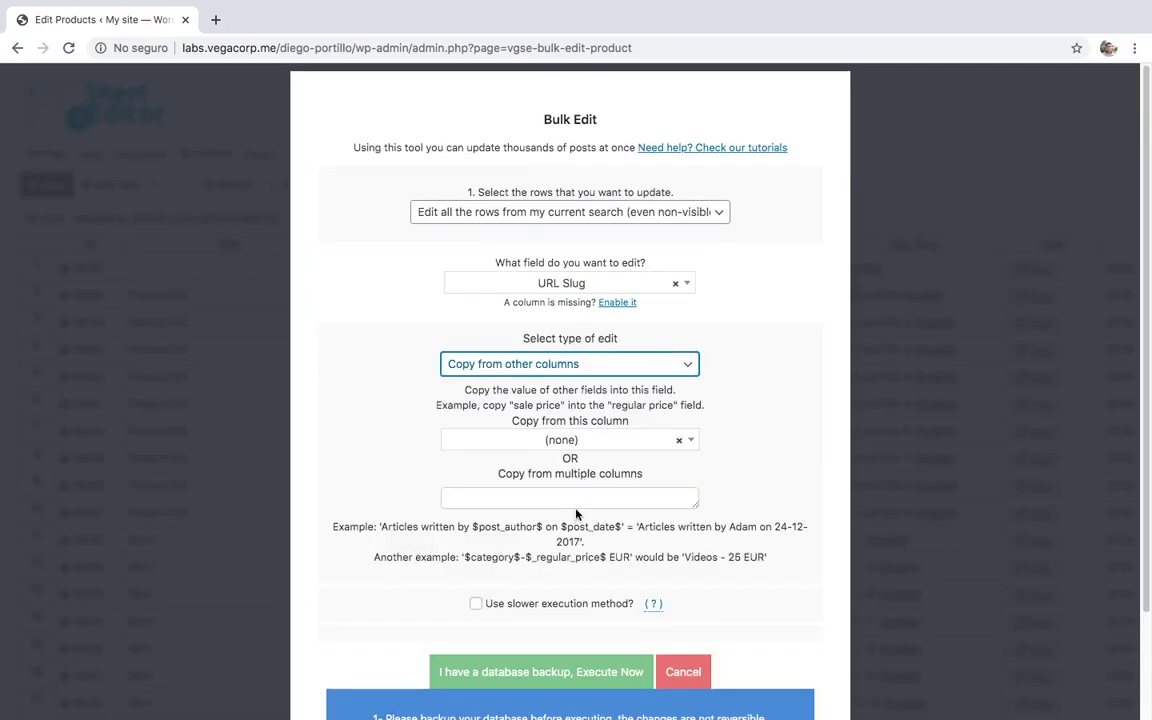
left_click(578, 499)
type("$post_title$-$_sku$")
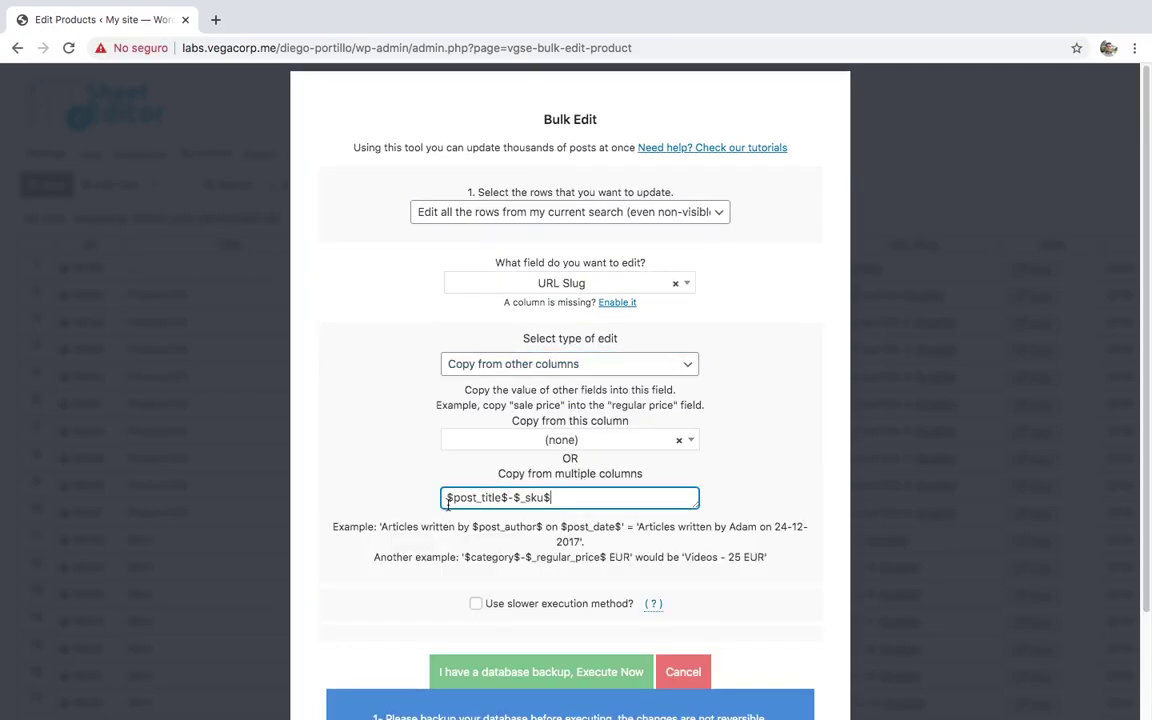
left_click_drag(650, 499, 443, 497)
left_click(771, 586)
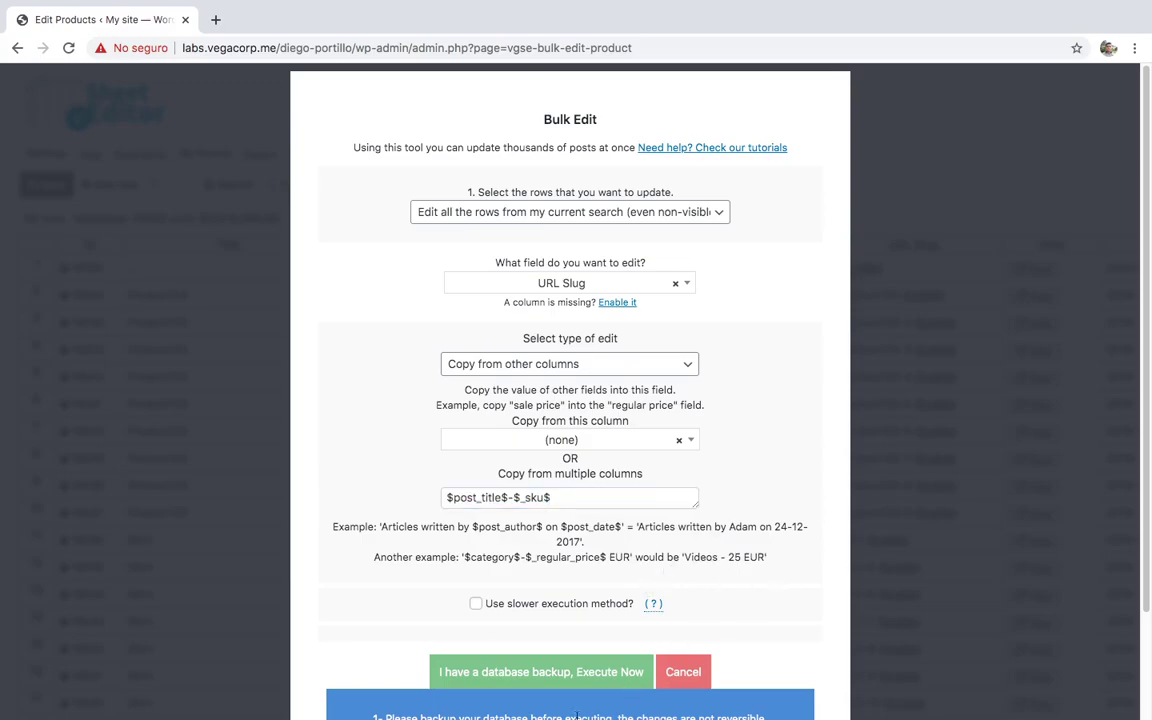
left_click(576, 673)
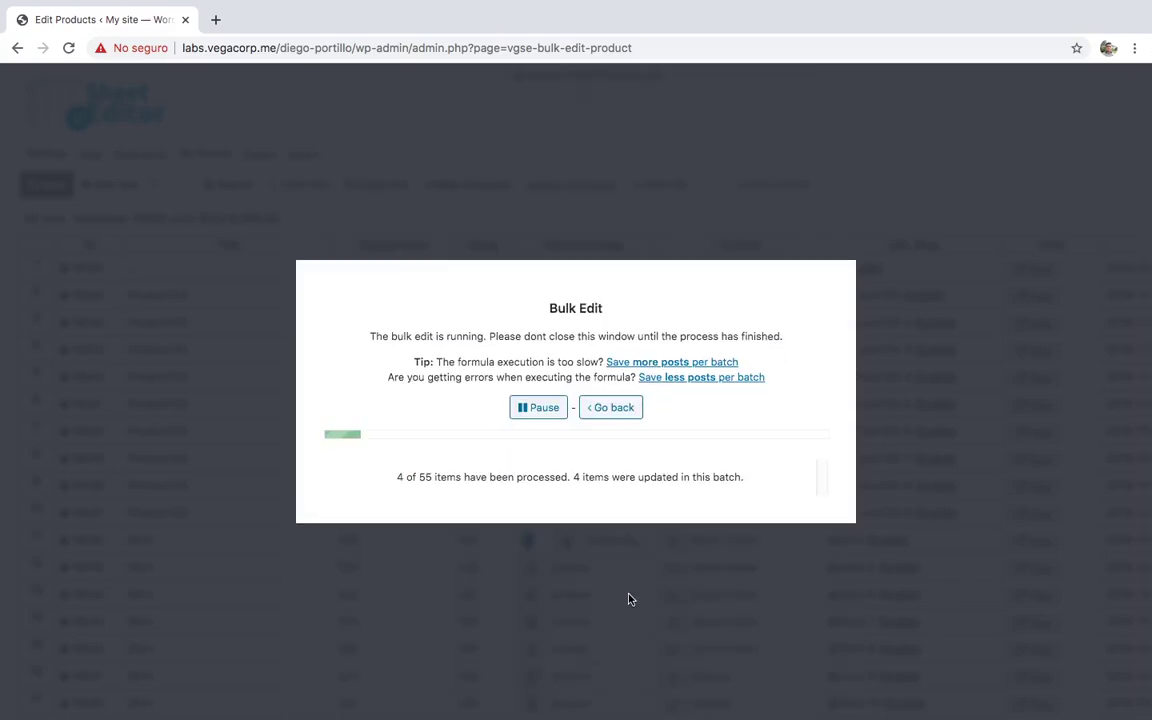